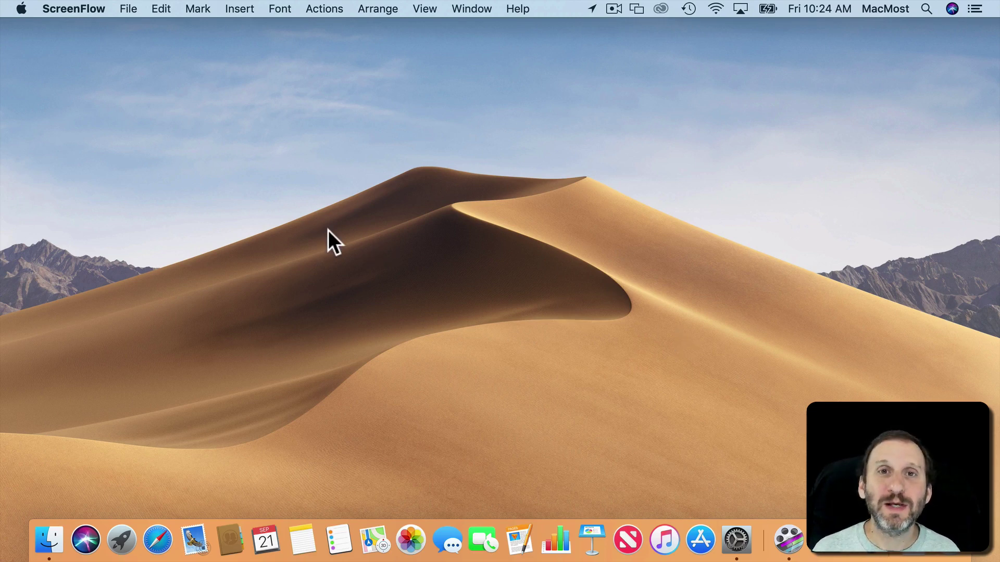
Step: Open the Desktop & Screen Saver pane and keep the Mojave picture on Dynamic
click(23, 11)
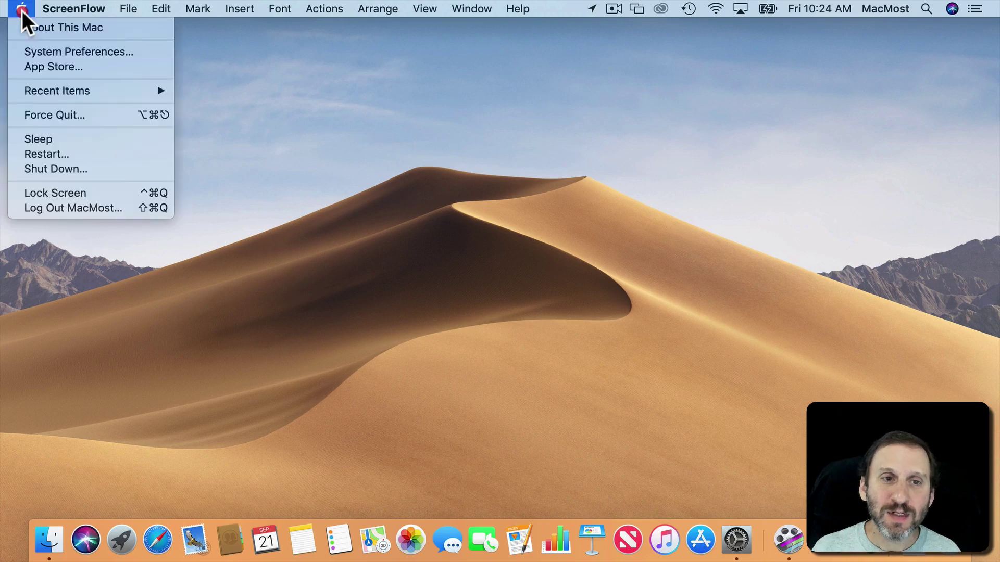
click(40, 48)
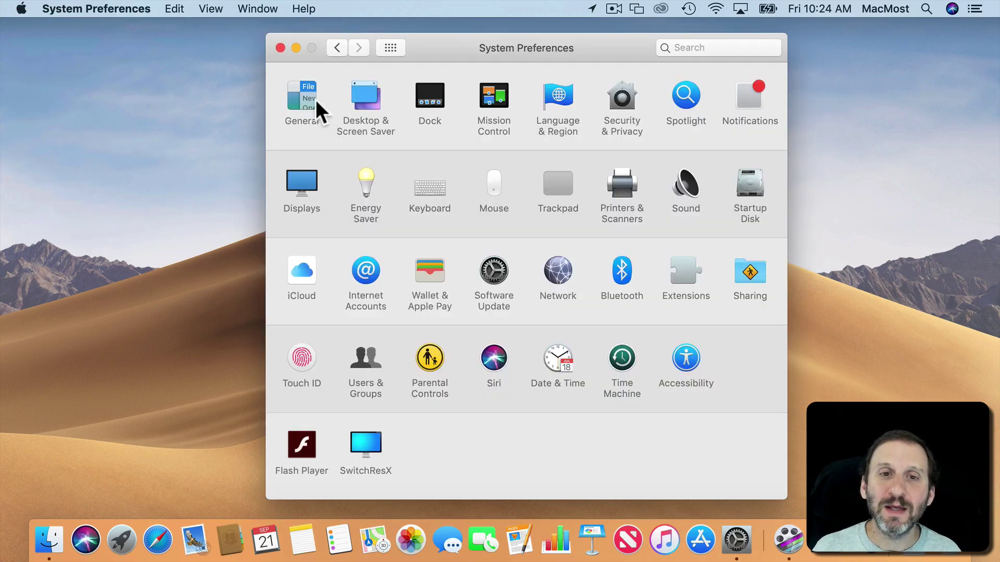
click(365, 98)
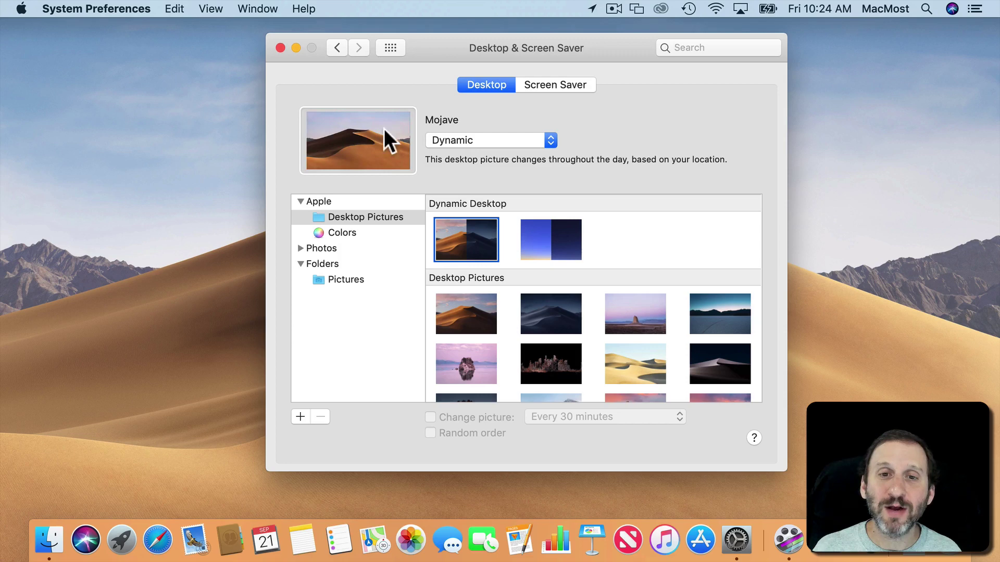
click(440, 141)
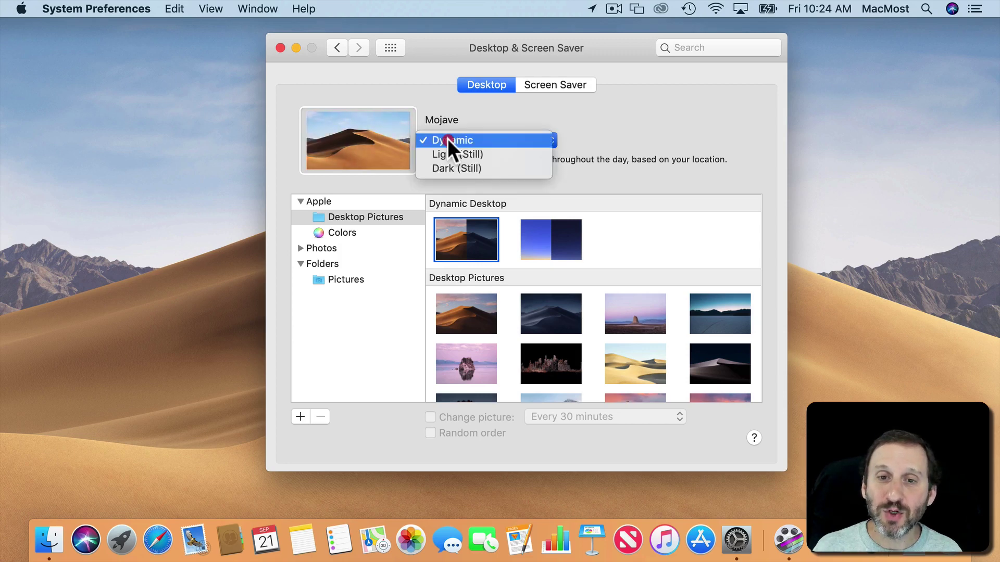
click(475, 138)
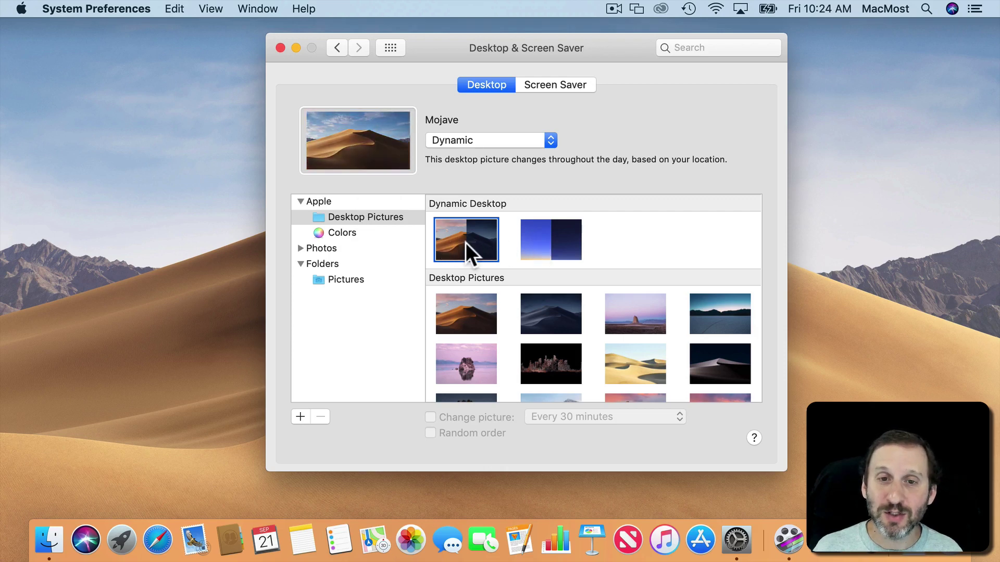
Step: Preview Solar Gradients, Desert 1 and still Mojave, then settle on Mojave Dynamic
click(540, 242)
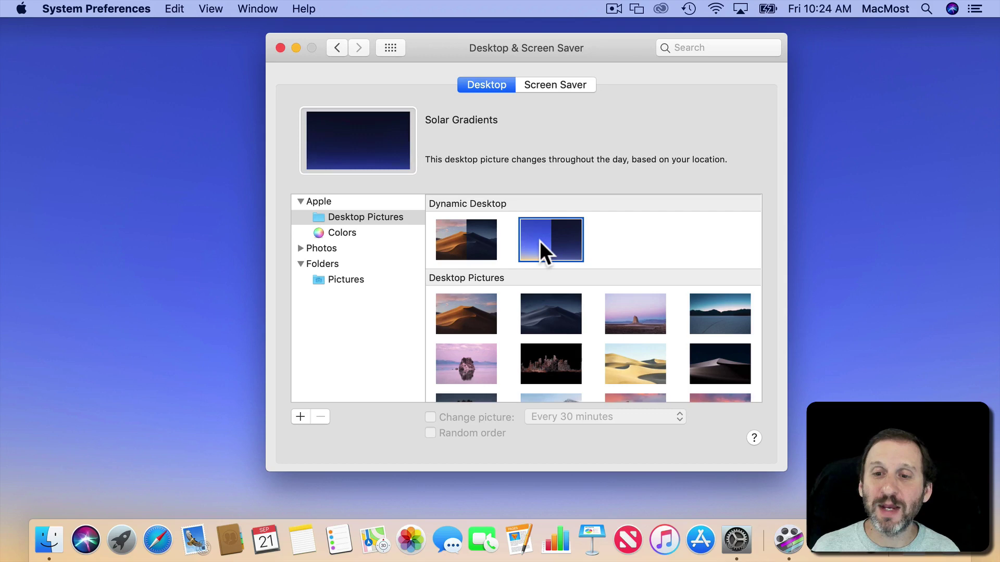
click(471, 240)
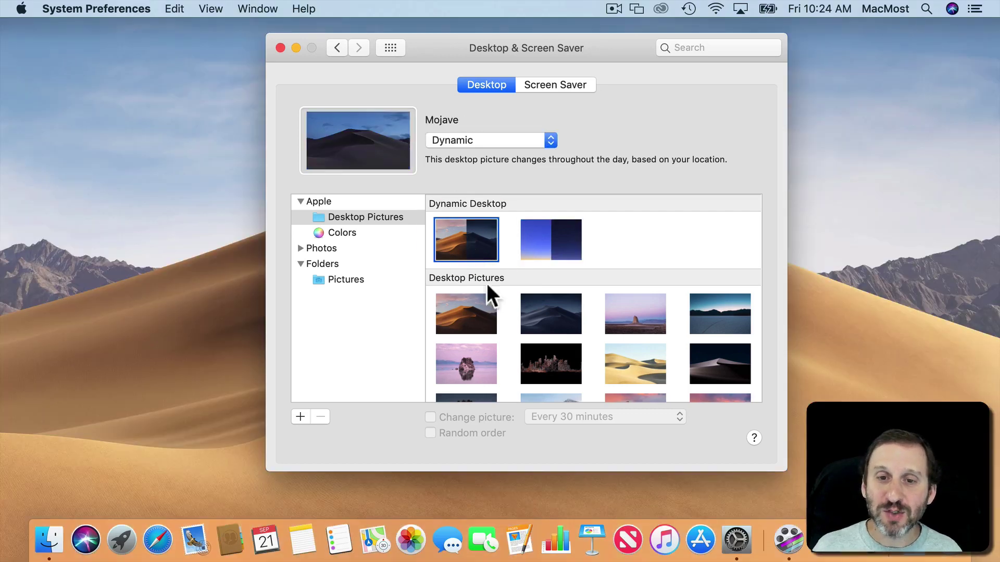
click(607, 310)
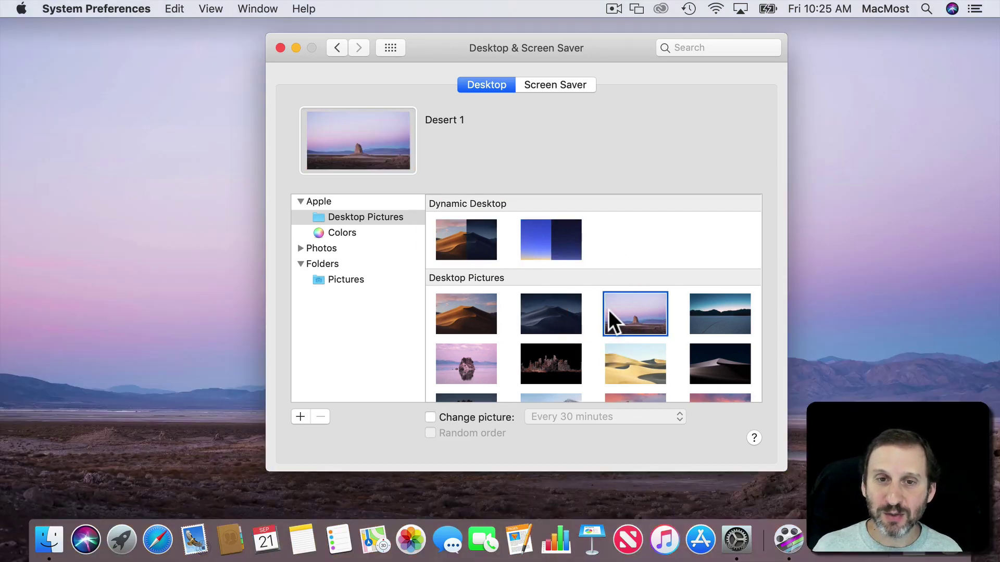
click(467, 315)
click(468, 247)
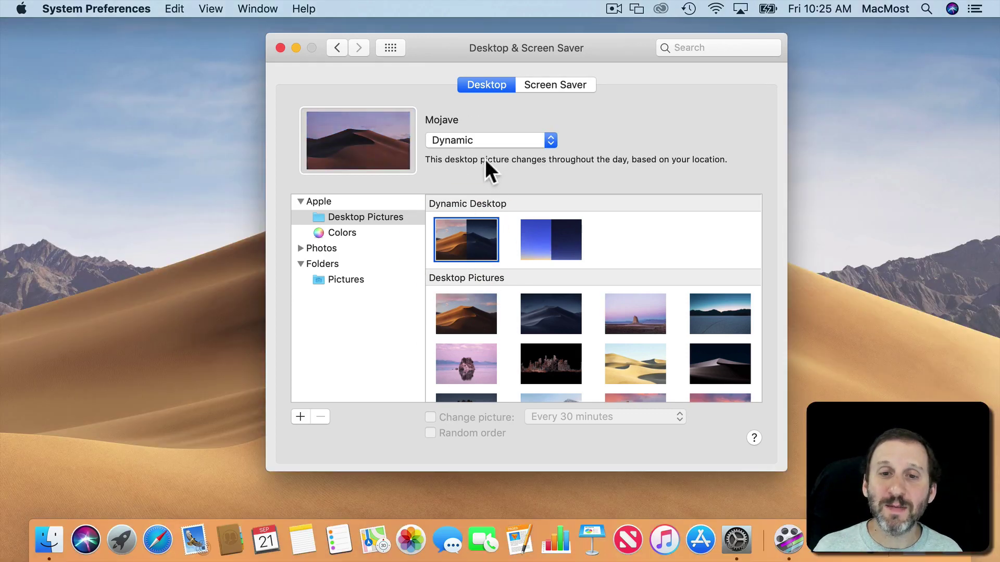
click(479, 141)
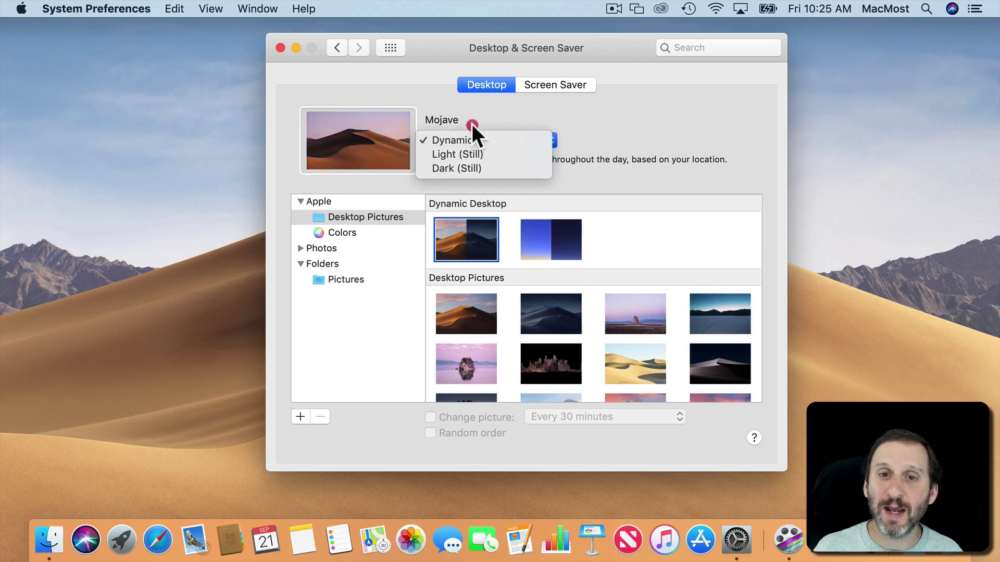
click(472, 124)
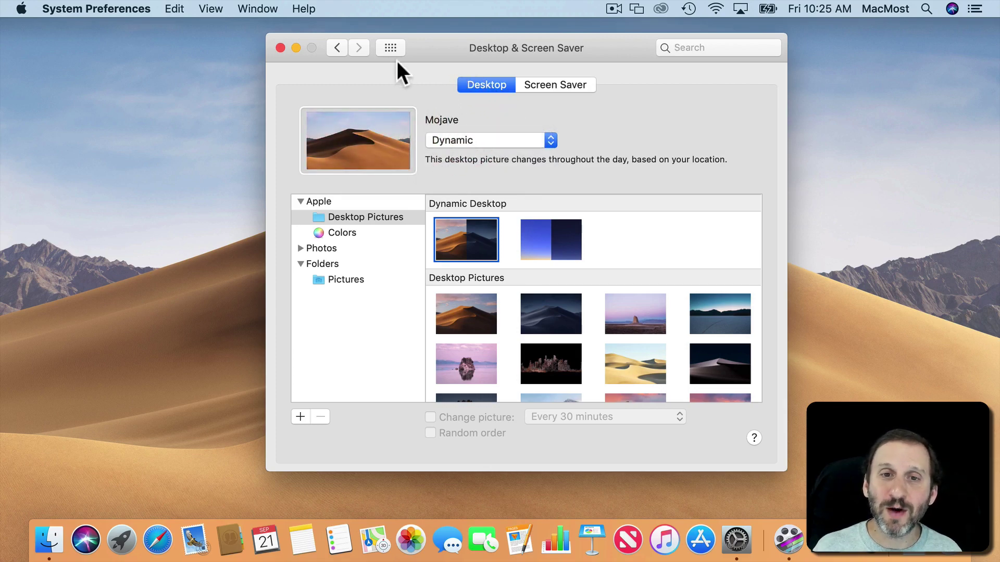
Step: Move the window aside, open Date & Time, and uncheck 'Set date and time automatically'
mouse_move(423, 46)
mouse_down()
mouse_move(781, 78)
mouse_move(786, 61)
mouse_up()
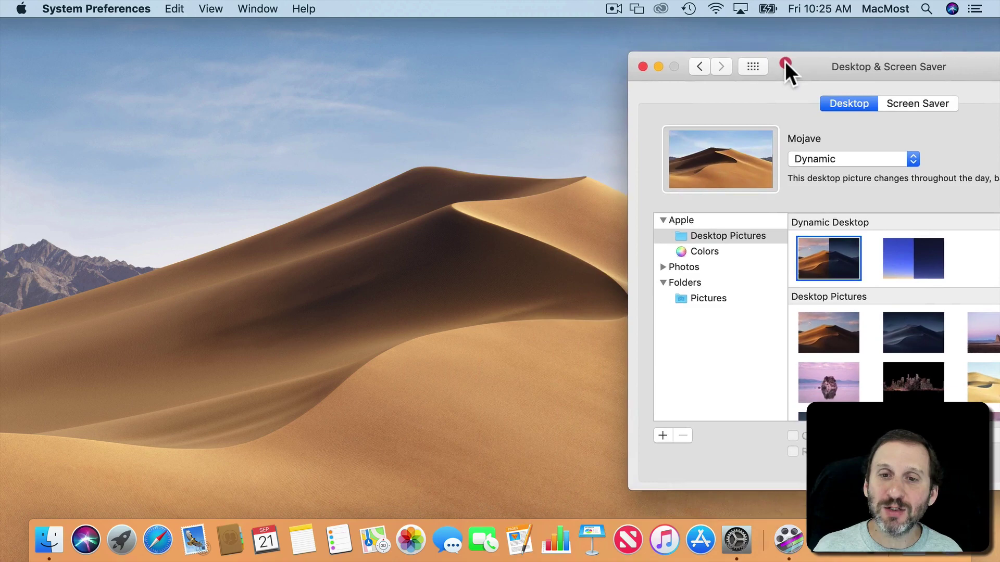
click(759, 65)
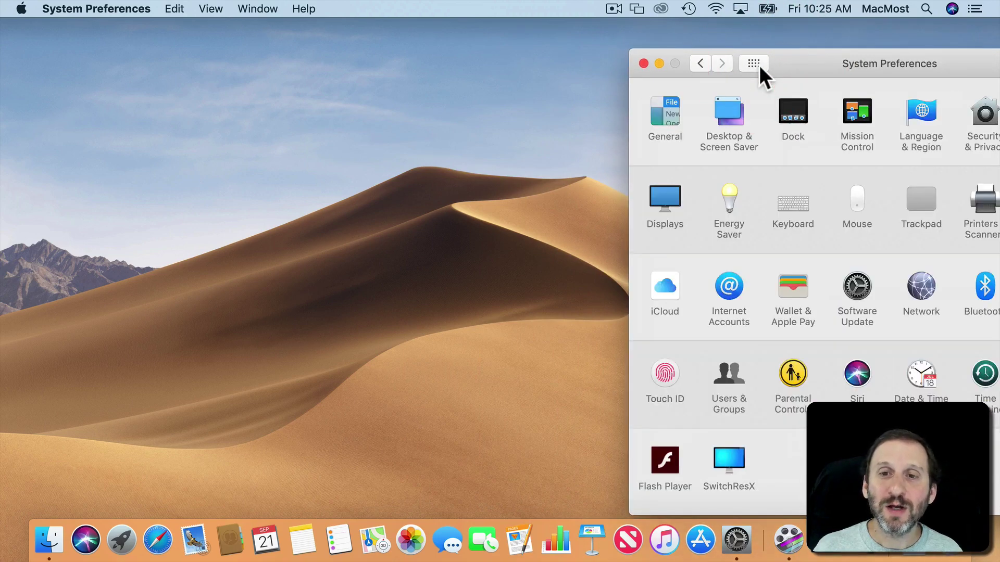
click(918, 373)
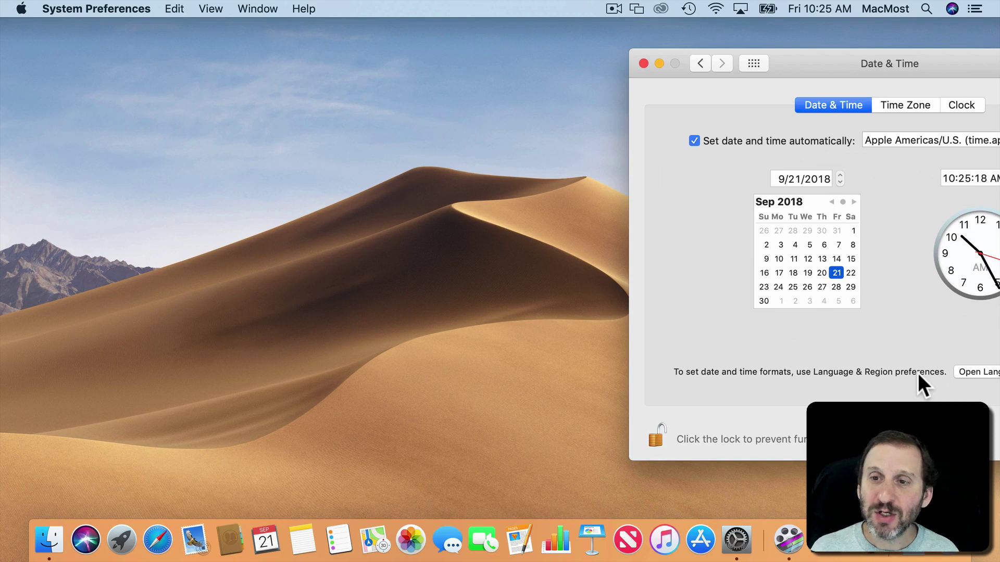
drag(937, 55, 894, 54)
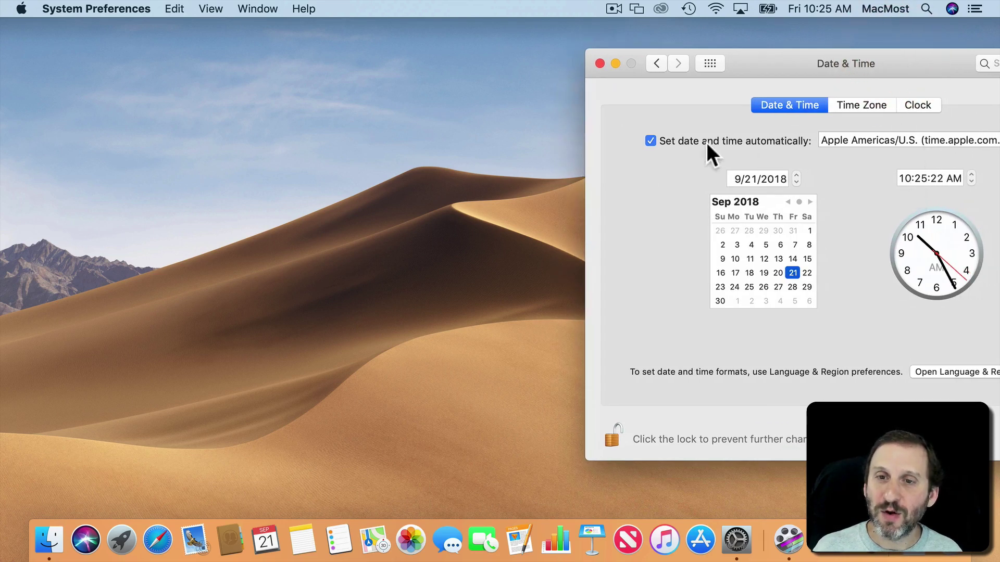
click(669, 141)
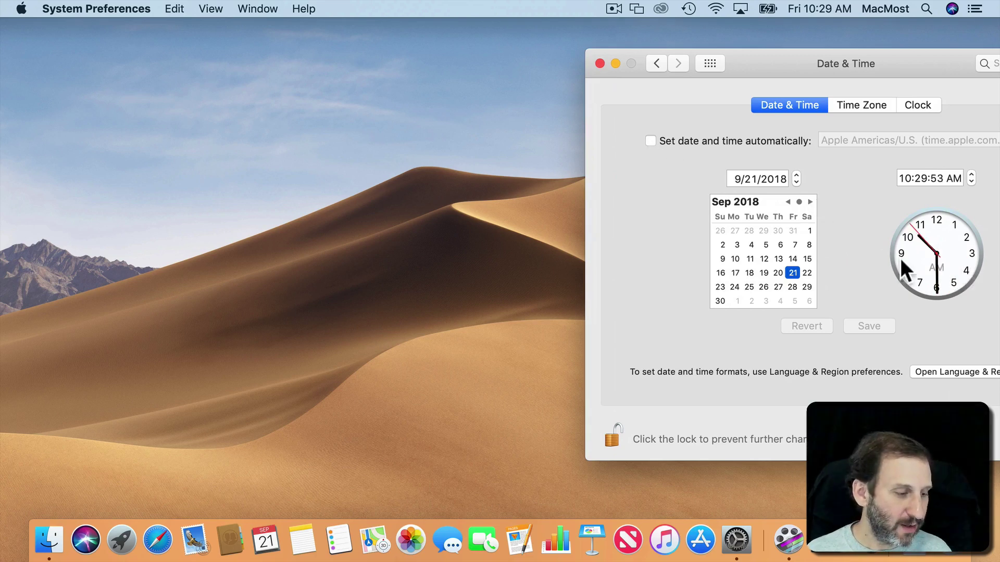
Step: Set and save an early dawn time of around 5:43 AM
click(943, 276)
mouse_move(943, 277)
mouse_down()
mouse_move(880, 261)
mouse_move(937, 263)
mouse_move(919, 223)
mouse_move(929, 272)
mouse_move(941, 234)
mouse_move(897, 256)
mouse_move(940, 268)
mouse_move(921, 230)
mouse_up()
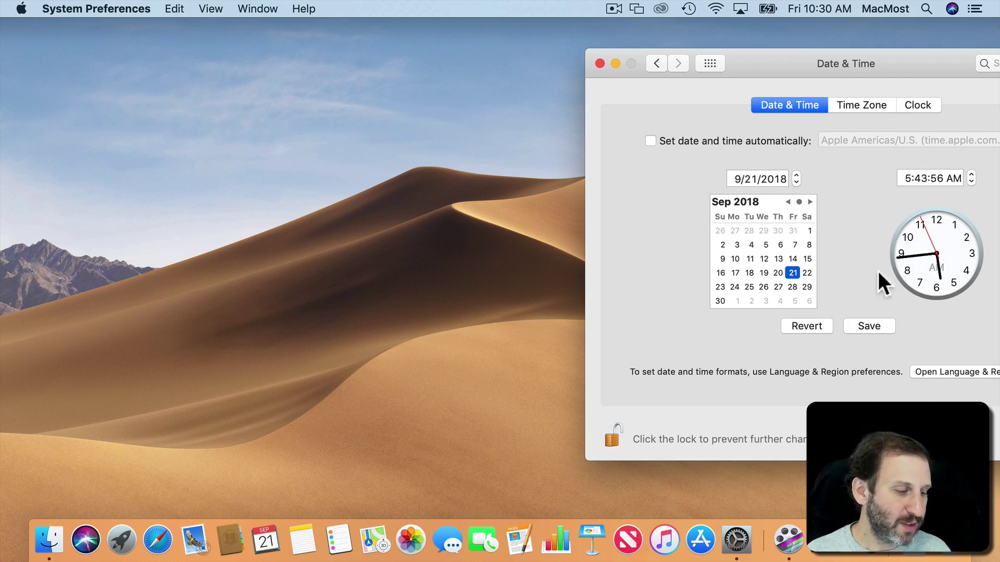
click(857, 328)
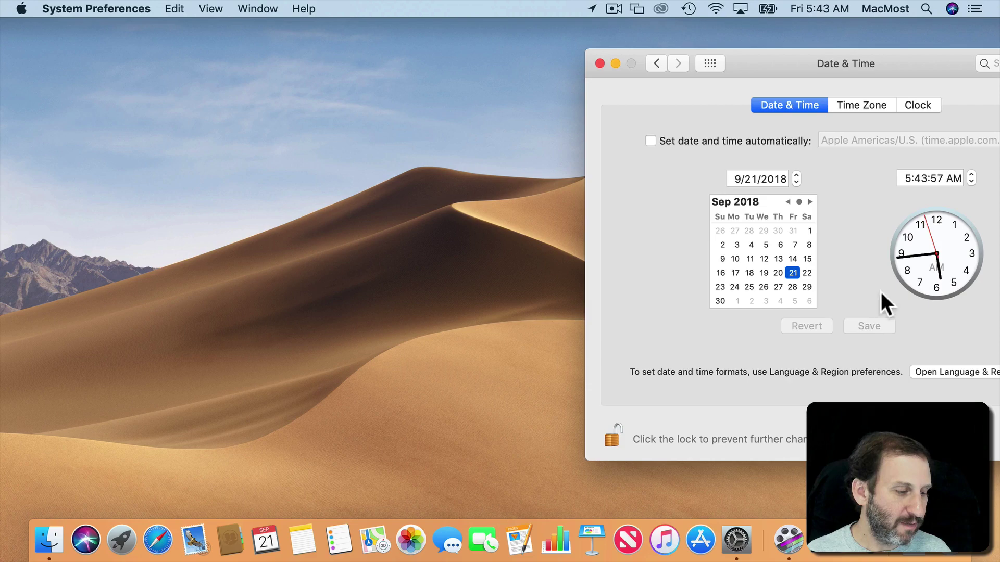
drag(898, 257, 900, 263)
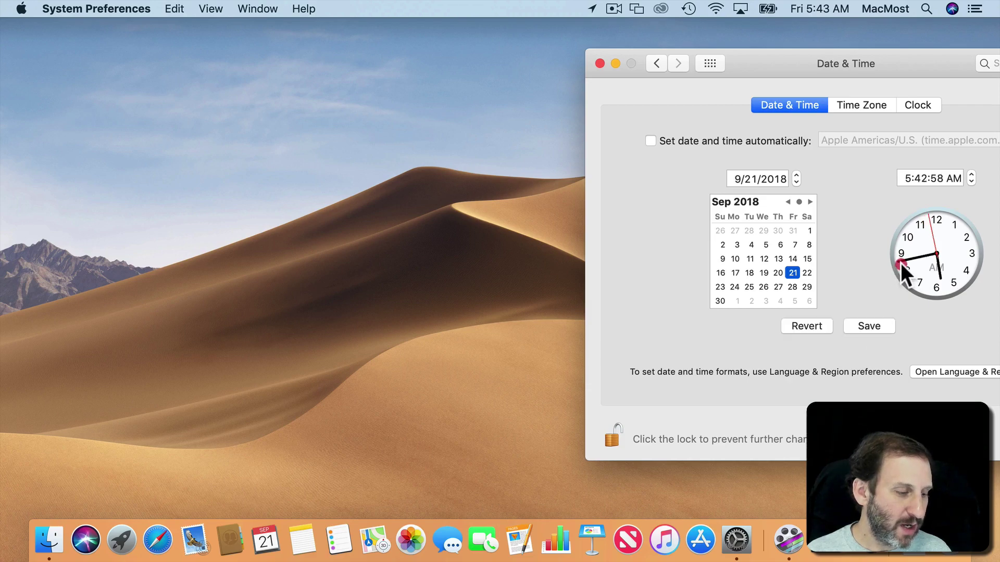
click(868, 319)
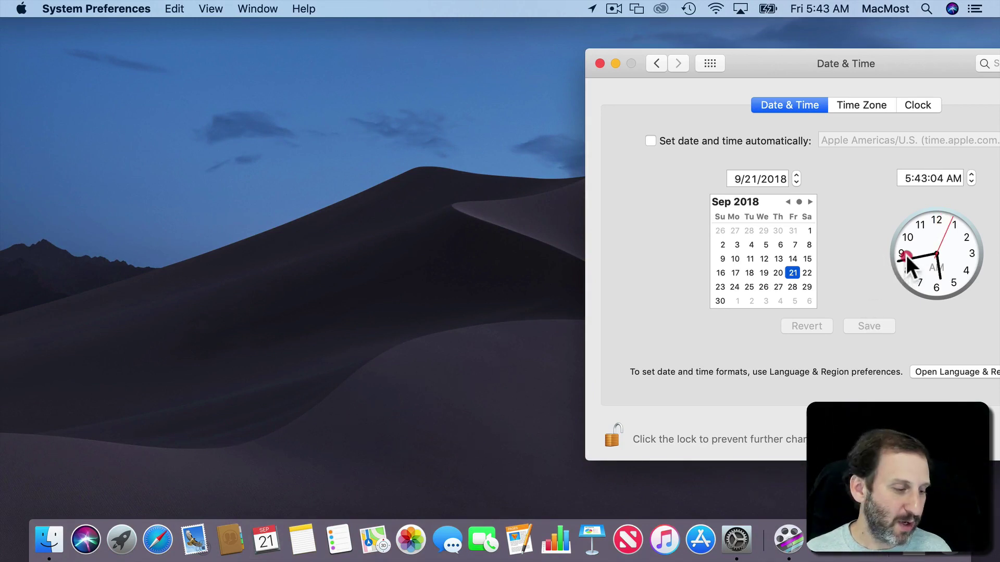
Step: Advance the clock through 7:14 AM to 8:52 AM, saving each time
drag(904, 259, 958, 247)
drag(915, 276, 955, 250)
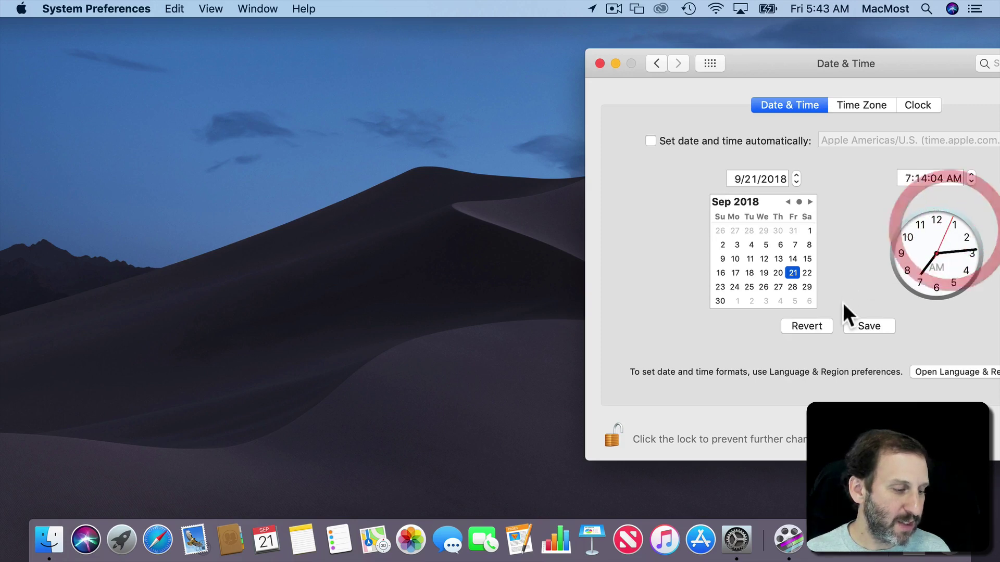
click(855, 322)
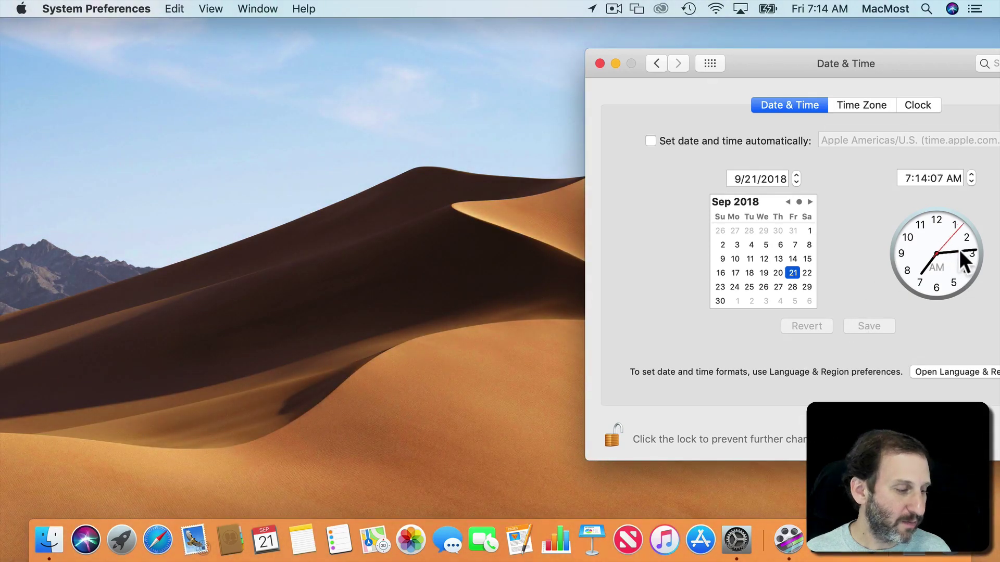
drag(959, 250, 910, 223)
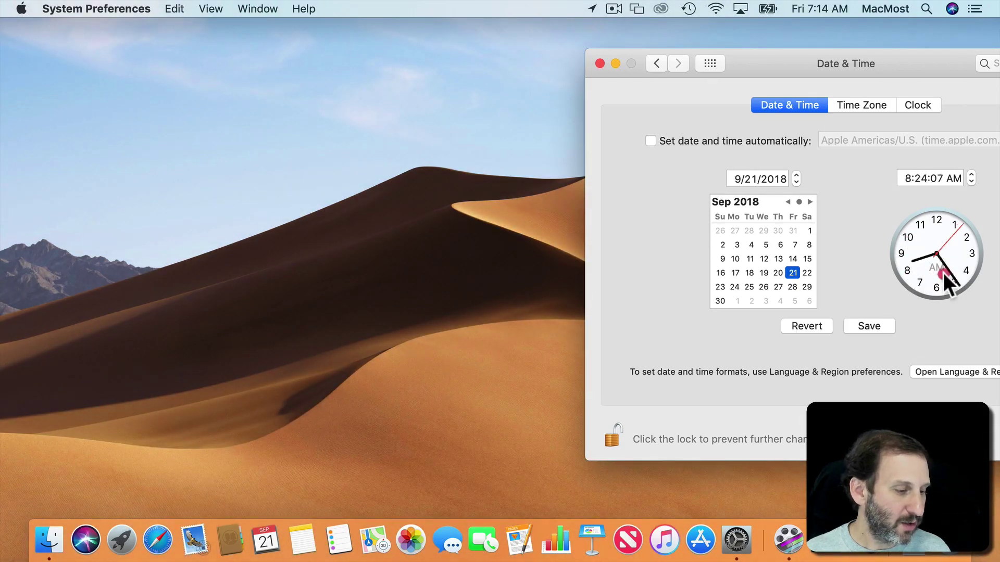
click(857, 324)
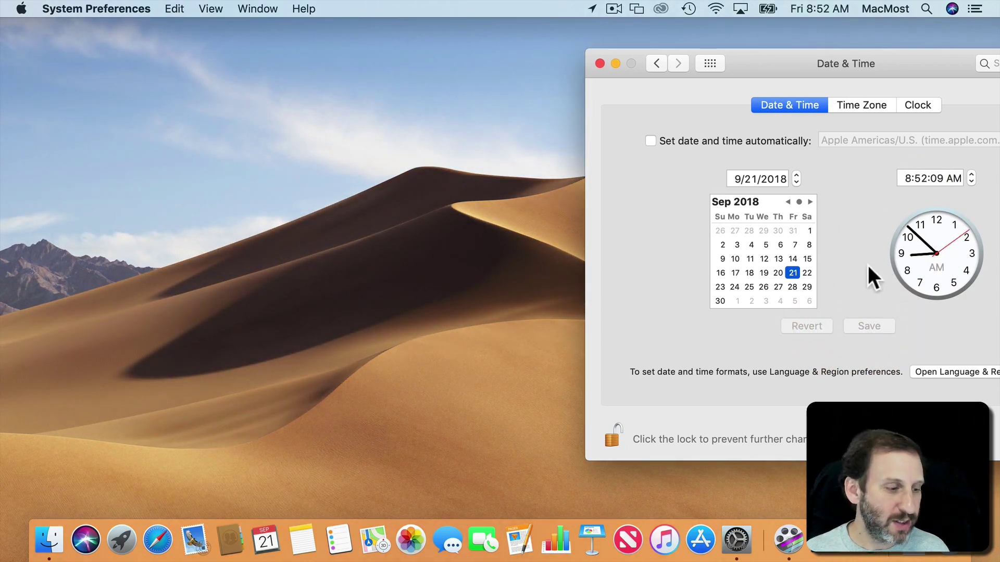
Step: Save the clock at 12:40 PM, then at 6:36 PM
mouse_move(908, 243)
mouse_down()
mouse_move(960, 240)
mouse_move(979, 284)
mouse_move(905, 226)
mouse_move(916, 293)
mouse_move(903, 269)
mouse_up()
click(873, 325)
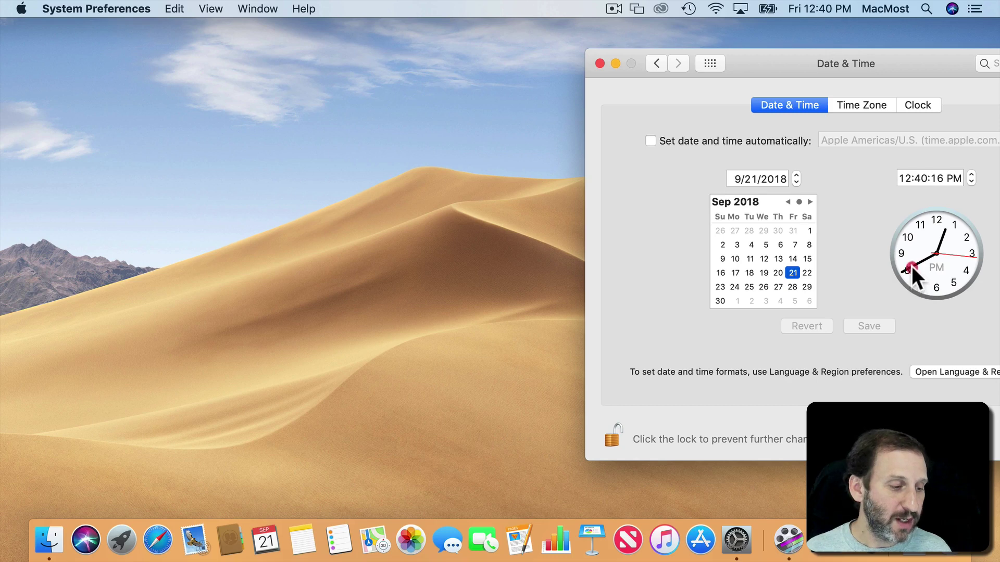
mouse_move(911, 266)
mouse_down()
mouse_move(921, 238)
mouse_move(902, 249)
mouse_move(943, 275)
mouse_move(918, 272)
mouse_up()
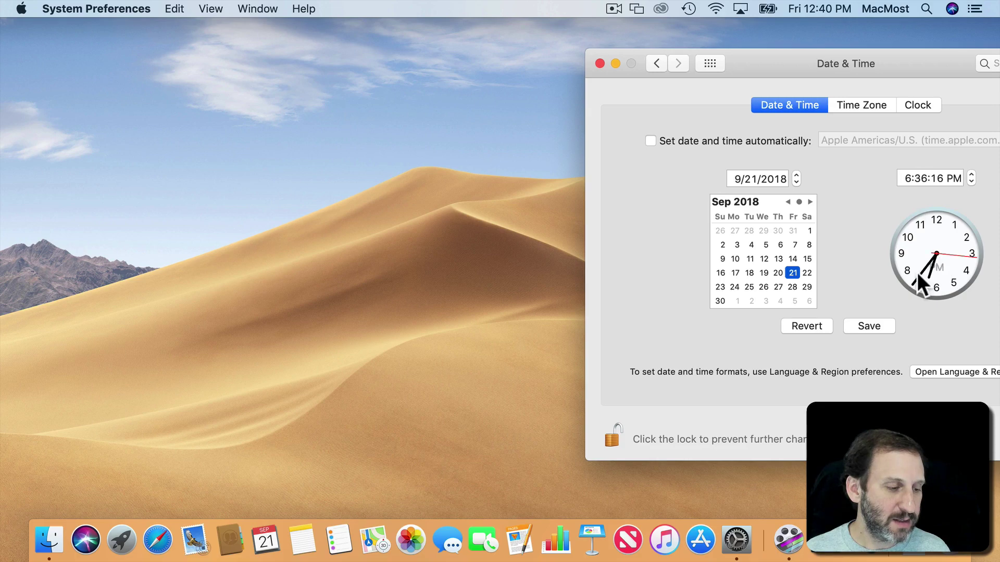
click(869, 326)
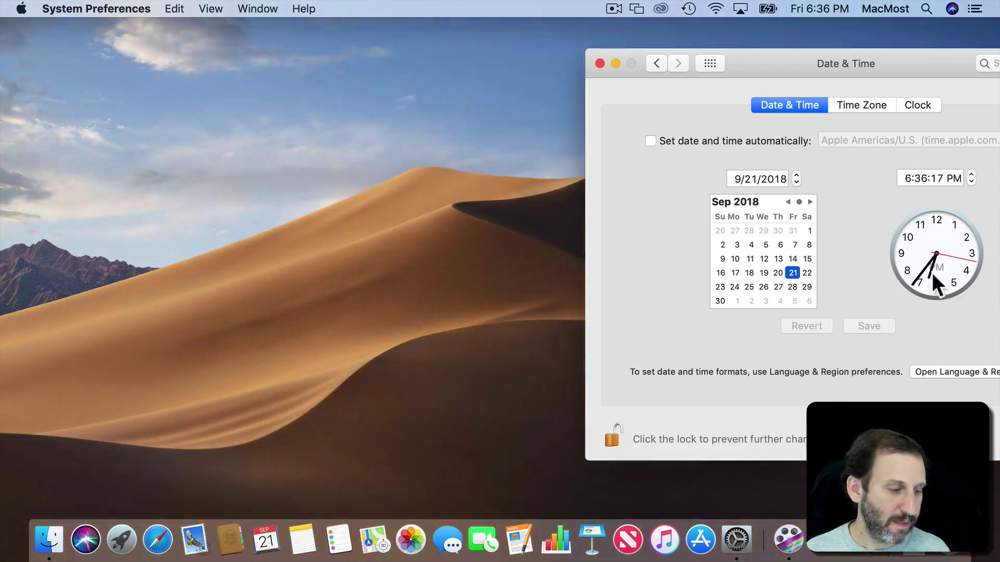
Step: Save the clock at 10:35 PM and centre the Date & Time window
mouse_move(918, 273)
mouse_down()
mouse_move(937, 271)
mouse_move(909, 286)
mouse_up()
click(877, 324)
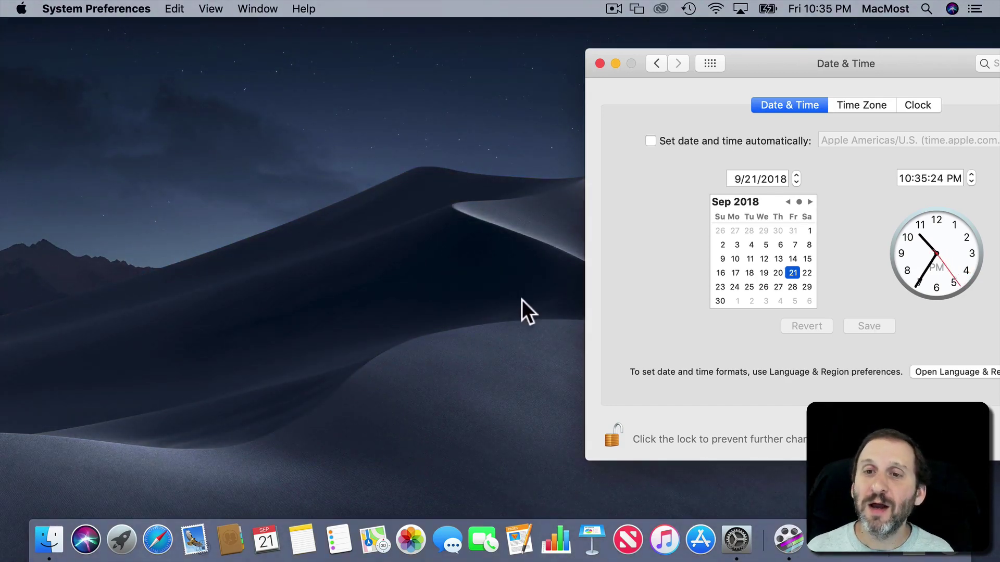
drag(742, 66, 401, 94)
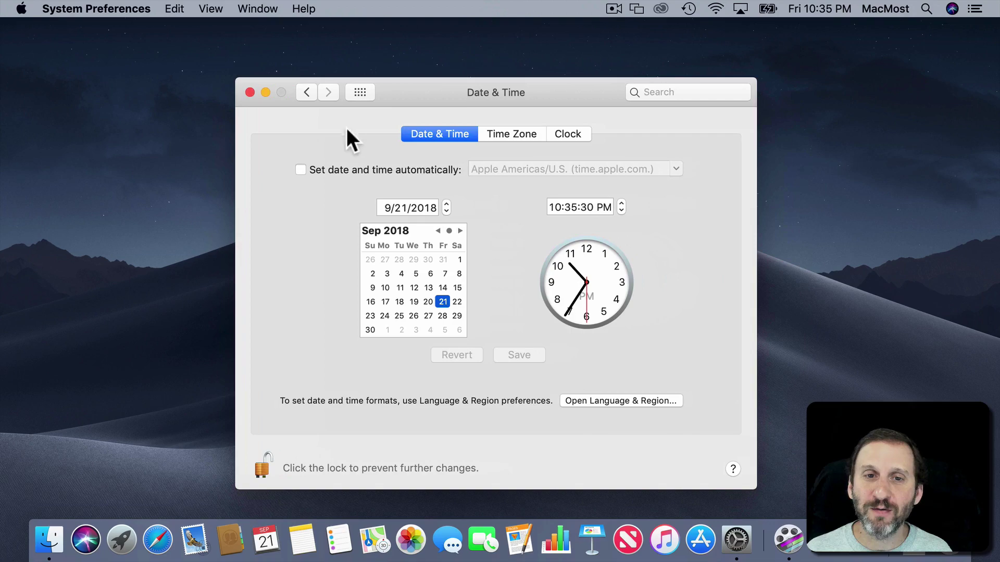
Step: Return from Date & Time to the Desktop & Screen Saver pane via Show All
click(365, 99)
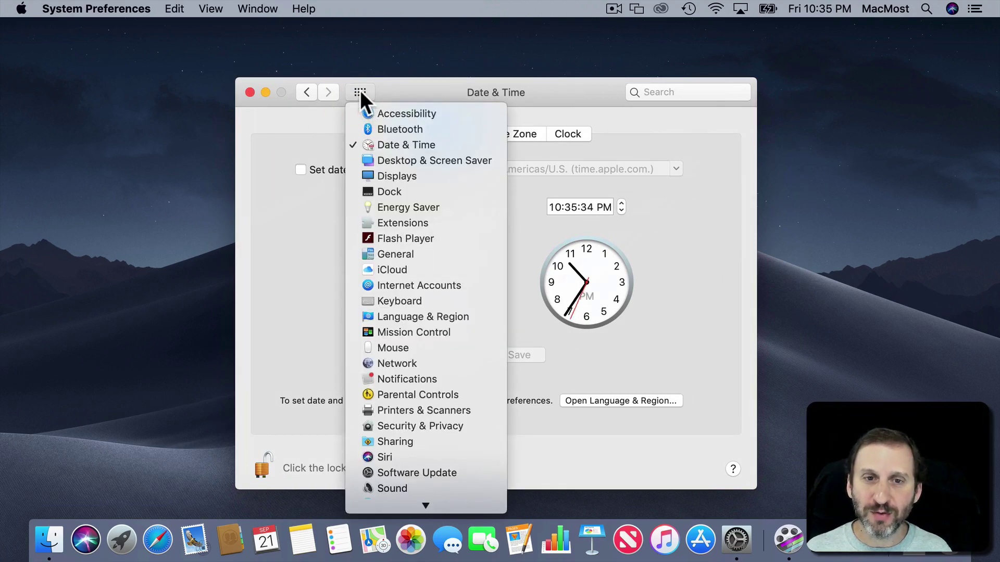
click(359, 90)
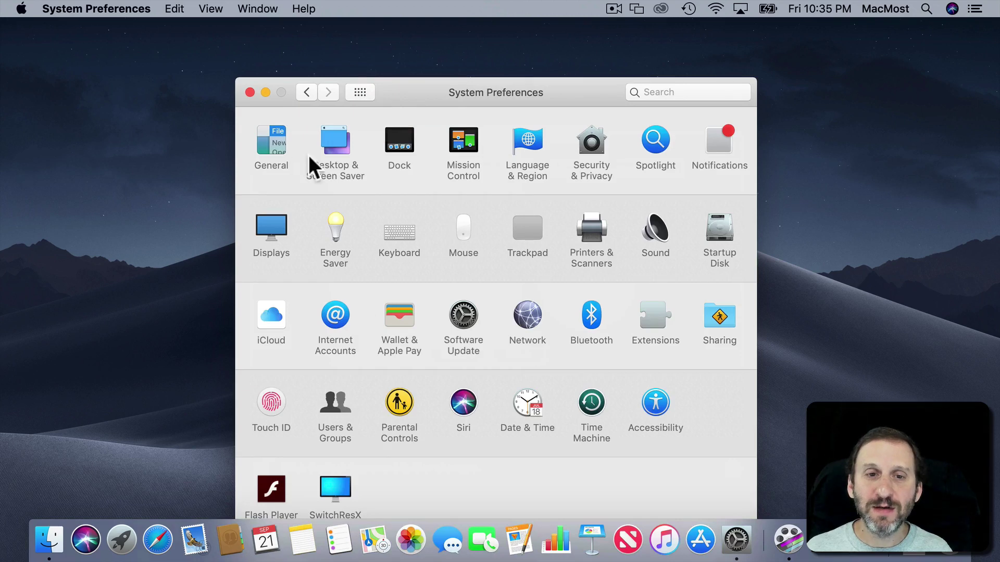
click(328, 145)
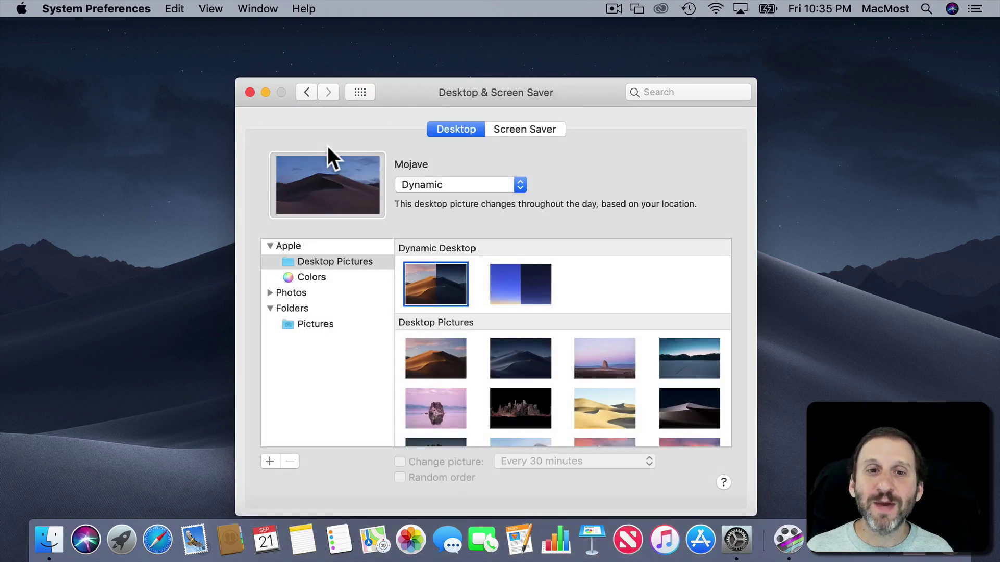